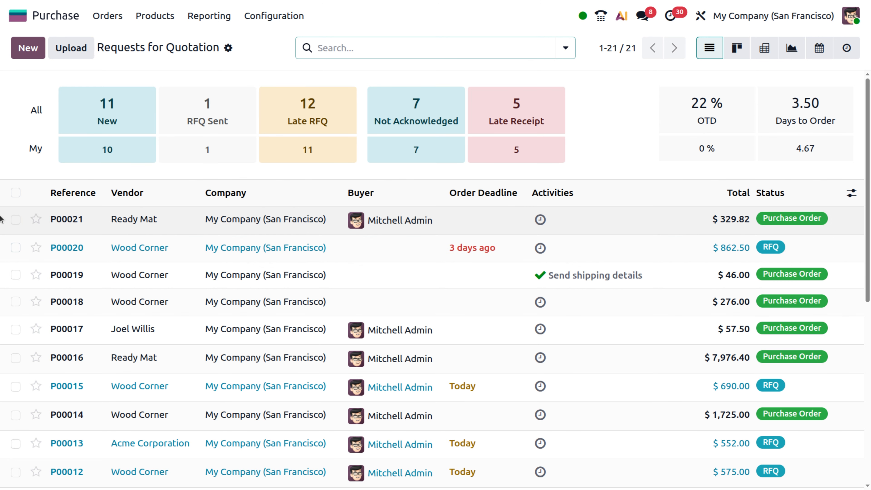
Step: Create a new request for quotation with Ready Mat as the vendor
{"action": "left_click", "coordinate": [34, 55]}
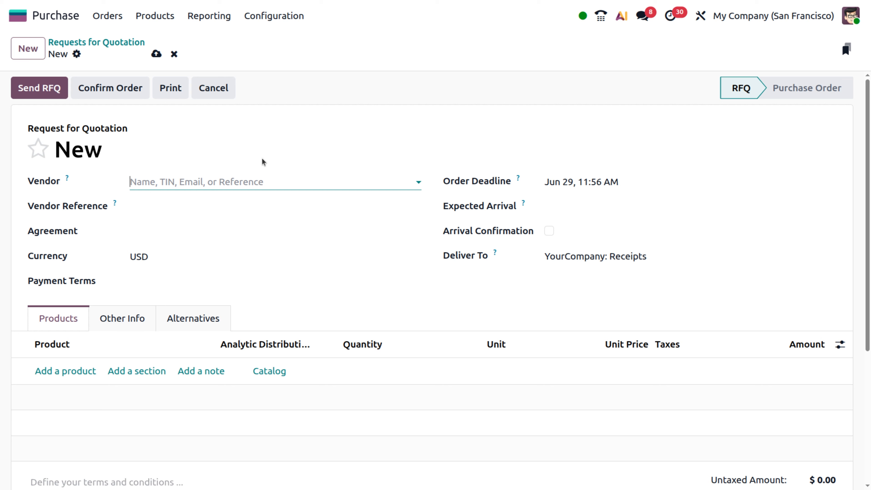
{"action": "left_click", "coordinate": [204, 179]}
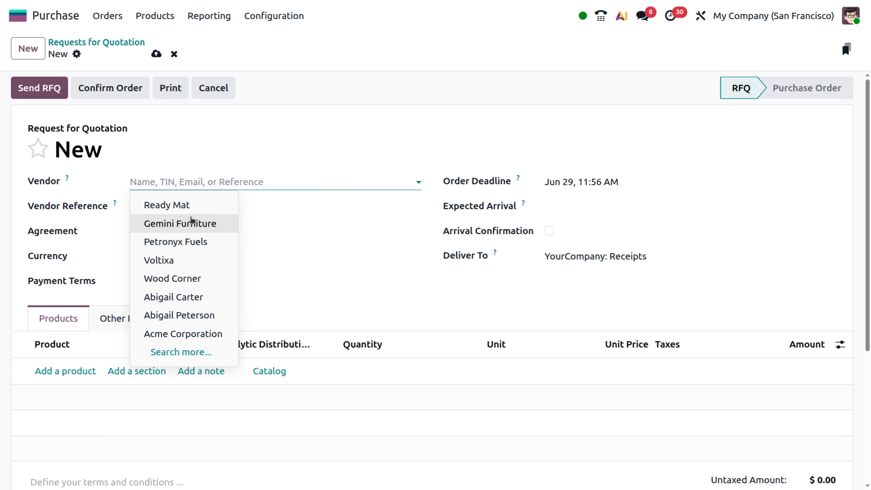
{"action": "left_click", "coordinate": [195, 205]}
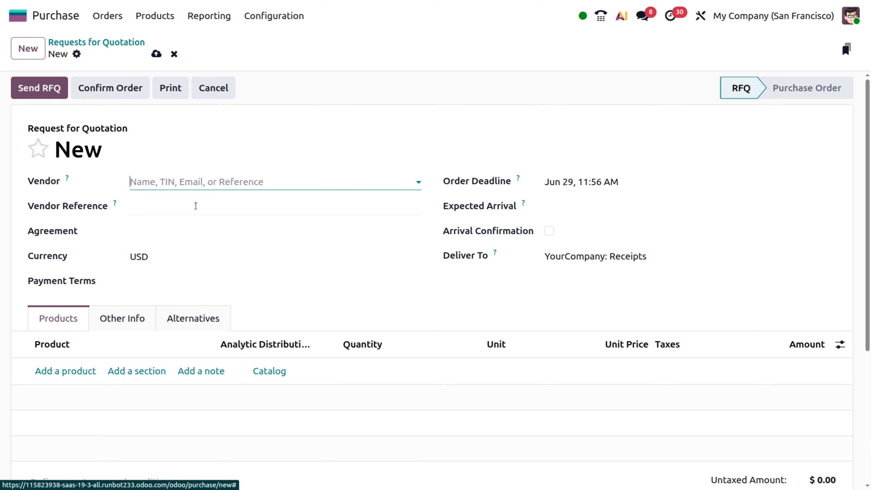
Step: Add the Acoustic Bloc Screens product to the quotation with a quantity of 5 for the Custom Black variant
{"action": "left_click", "coordinate": [64, 373]}
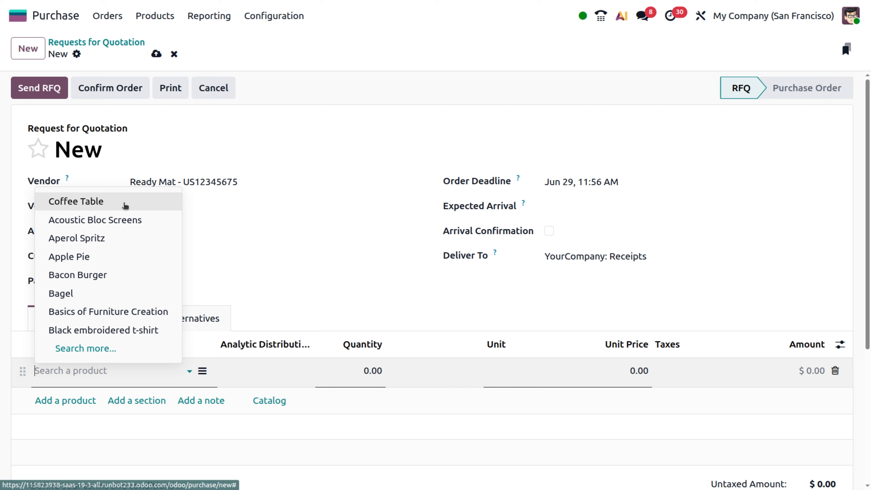
{"action": "left_click", "coordinate": [126, 226]}
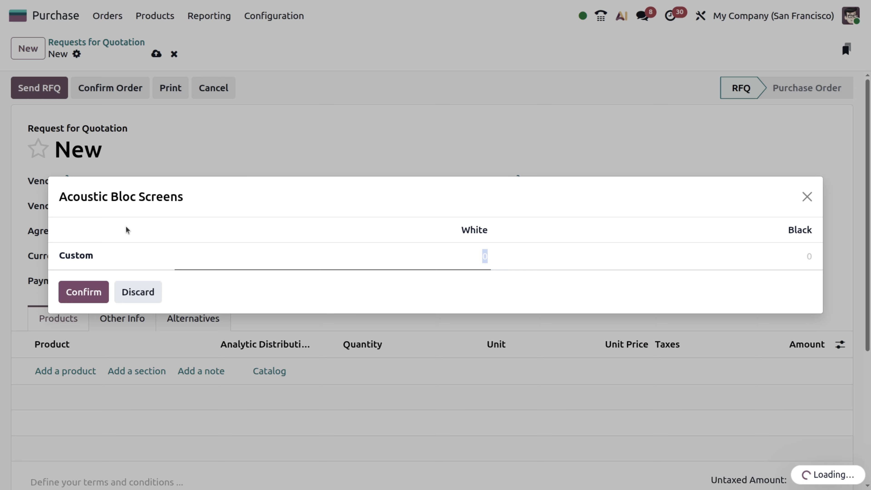
{"action": "left_click", "coordinate": [805, 257]}
{"action": "type", "text": "5"}
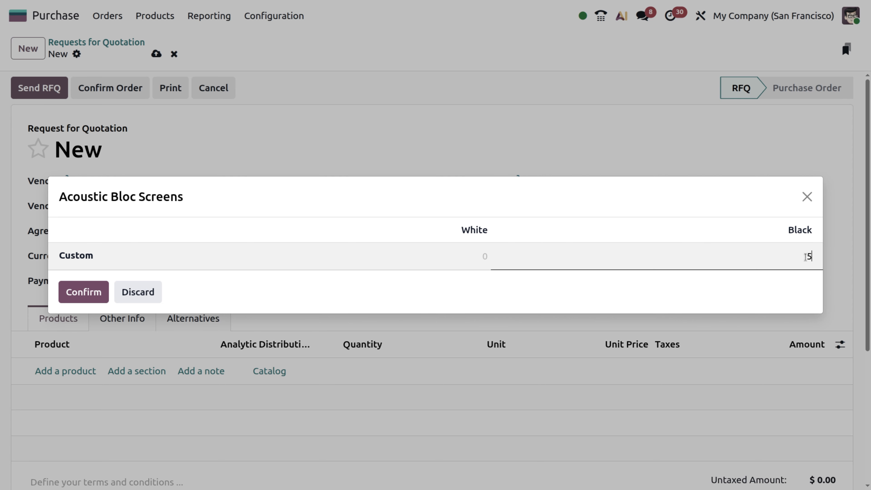
{"action": "left_click", "coordinate": [80, 299]}
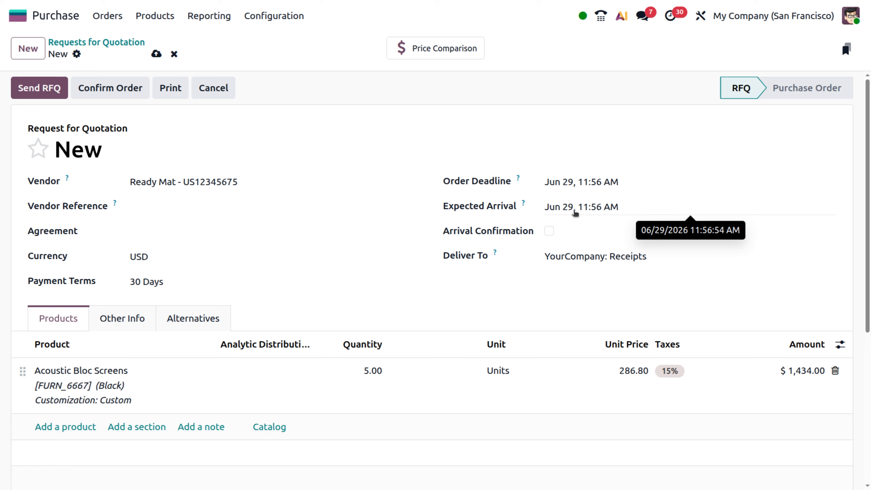
Step: Examine the vendor prices and lead times on the Acoustic Bloc Screens product record, and return to the quotation
{"action": "left_click", "coordinate": [105, 374]}
{"action": "left_click", "coordinate": [184, 373]}
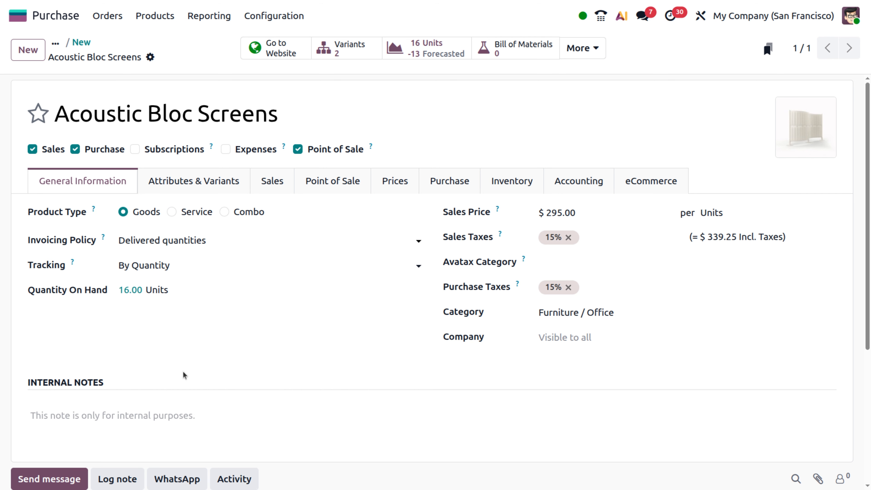
{"action": "left_click", "coordinate": [464, 188]}
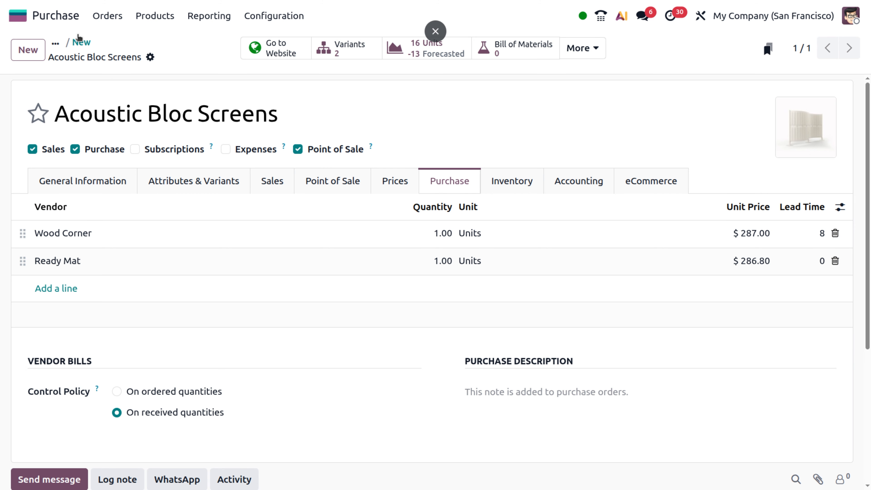
{"action": "left_click", "coordinate": [78, 44]}
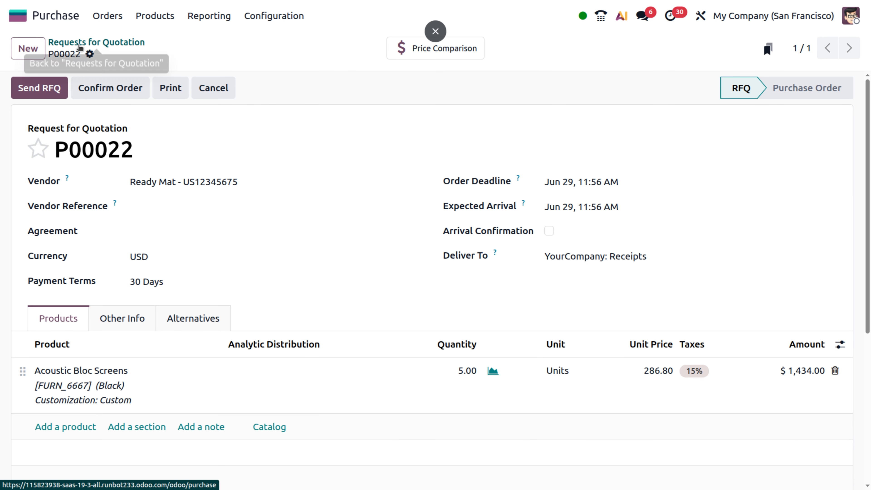
Step: Change the quotation's vendor to Wood Corner and confirm the order
{"action": "left_click", "coordinate": [244, 183]}
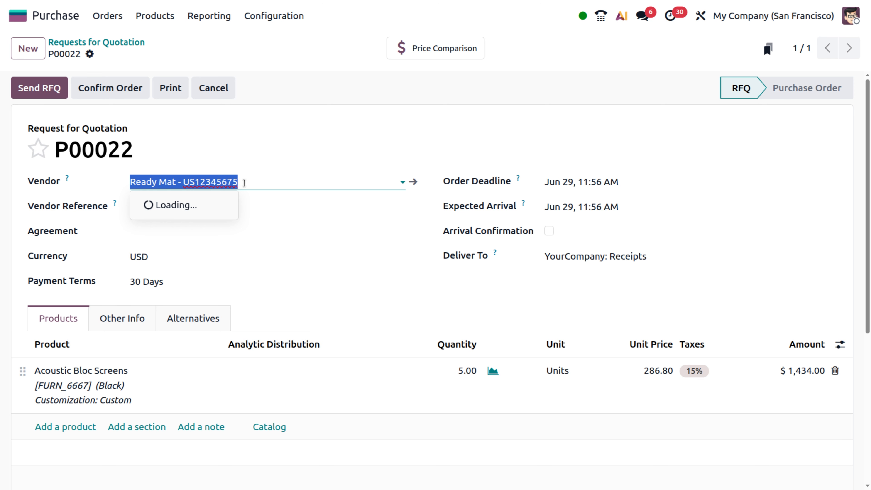
{"action": "left_click", "coordinate": [220, 278]}
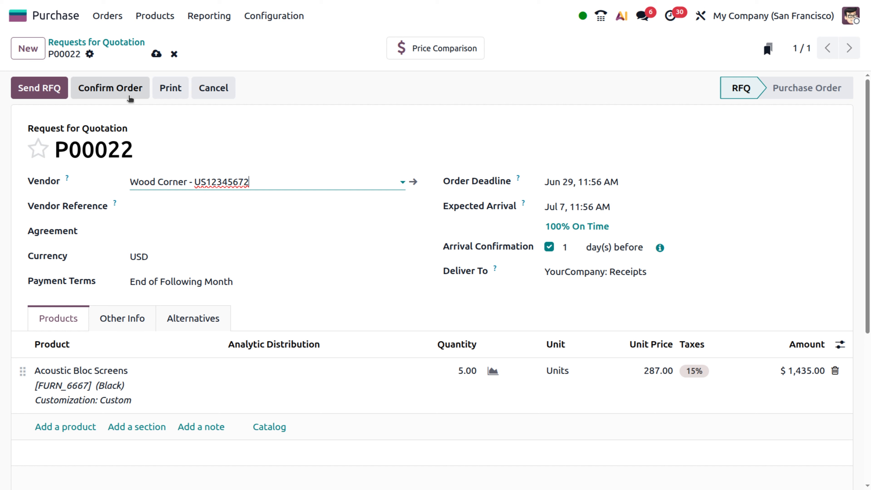
{"action": "left_click", "coordinate": [95, 94]}
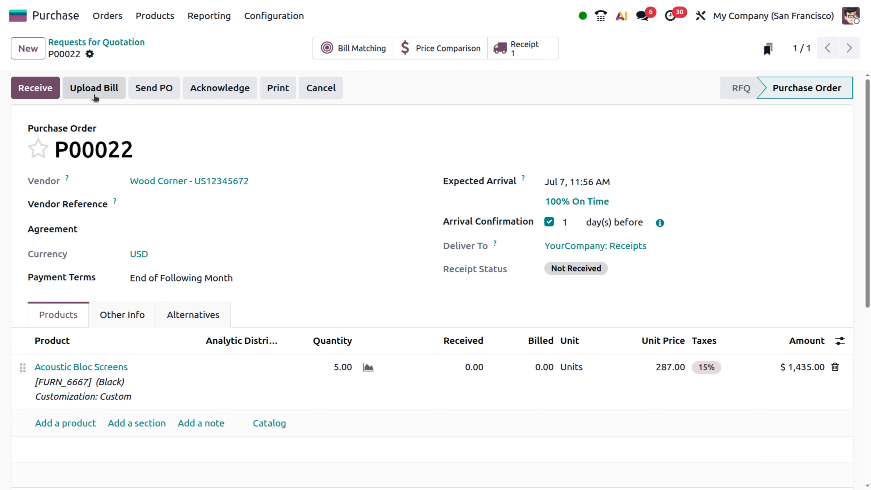
Step: Set the purchase order's promised date to July 4, 2026 in its additional information, and save the order
{"action": "left_click", "coordinate": [136, 312]}
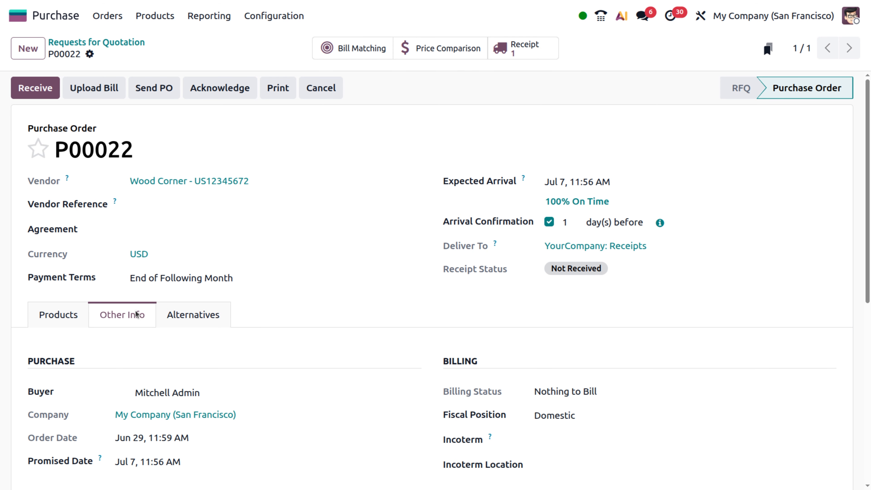
{"action": "scroll", "coordinate": [181, 380], "scroll_direction": "down", "scroll_amount": 3}
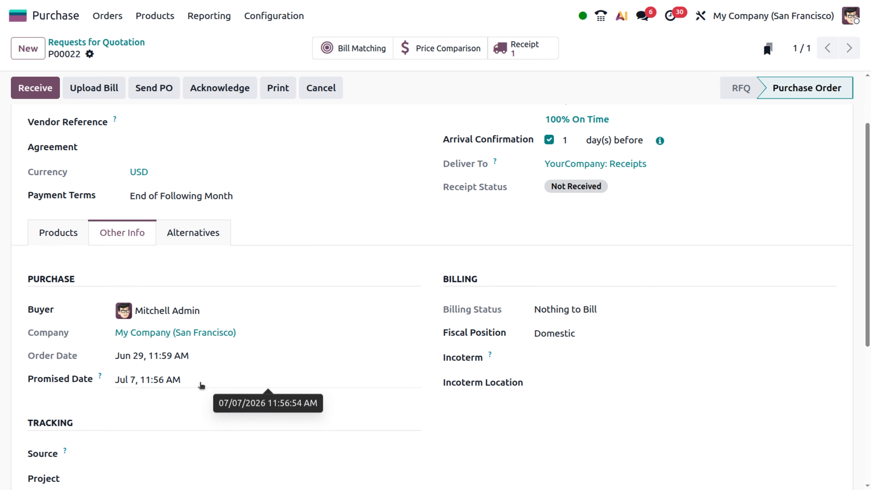
{"action": "mouse_move", "coordinate": [179, 387]}
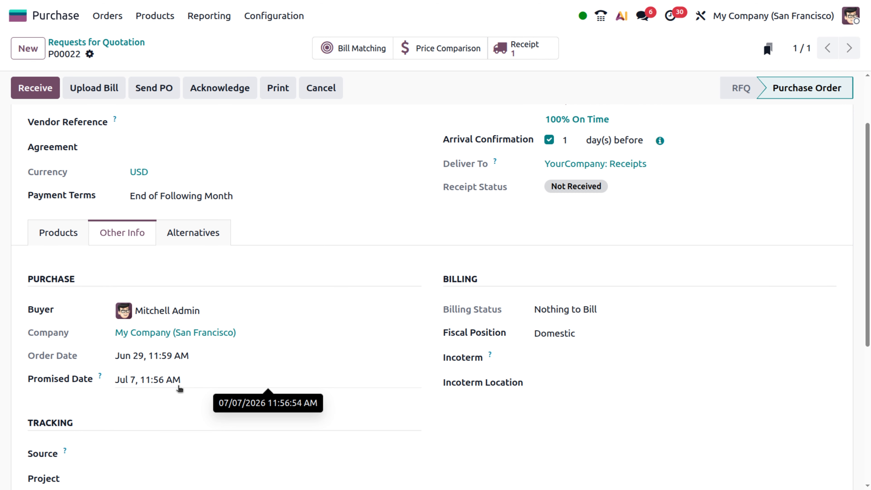
{"action": "scroll", "coordinate": [179, 387], "scroll_direction": "up", "scroll_amount": 3}
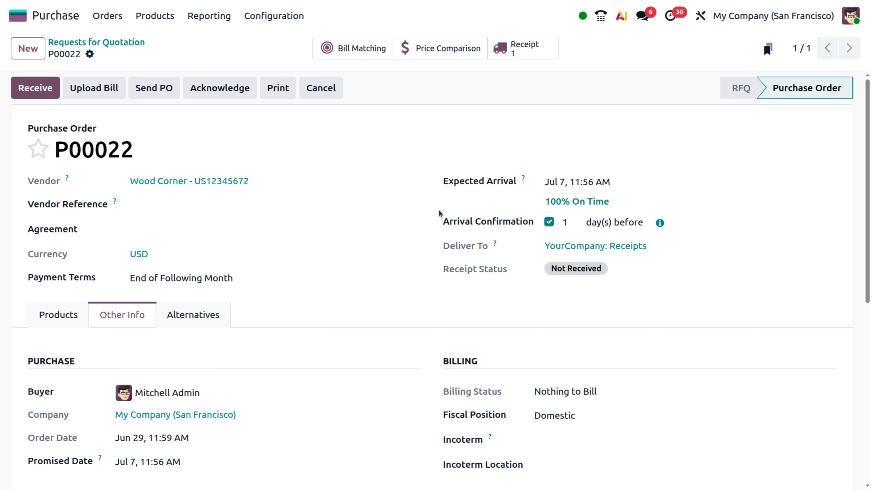
{"action": "scroll", "coordinate": [296, 331], "scroll_direction": "down", "scroll_amount": 5}
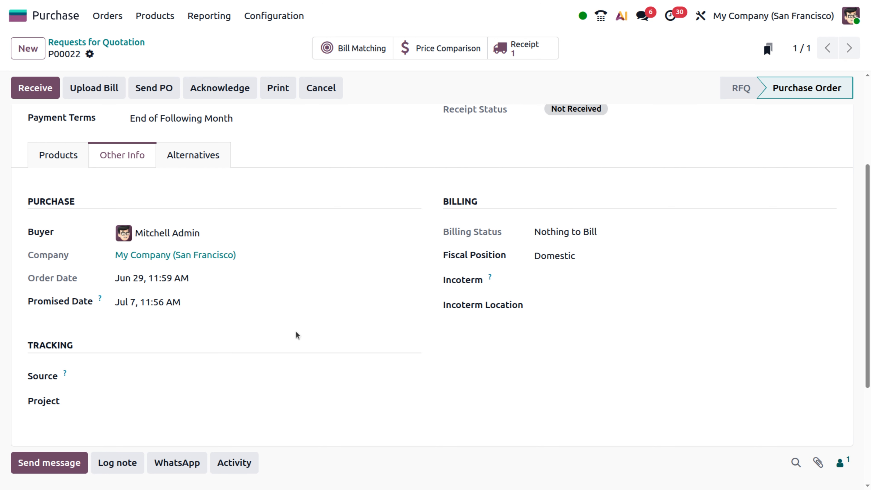
{"action": "left_click", "coordinate": [169, 302]}
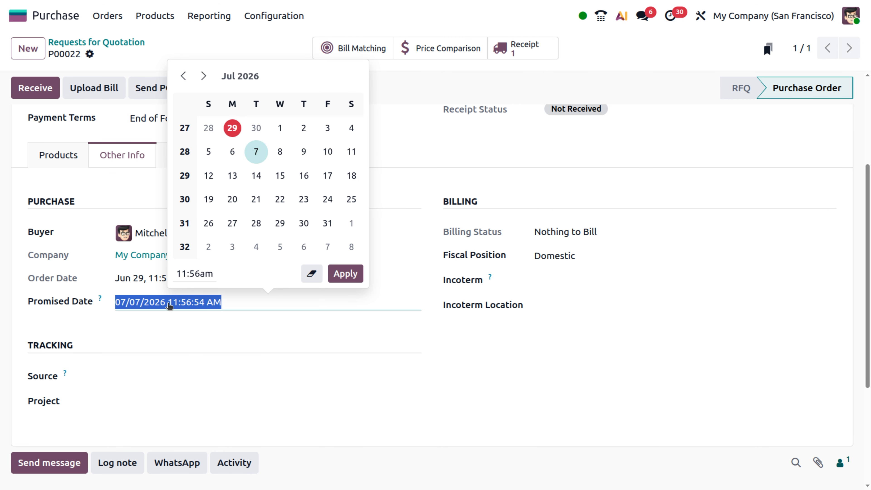
{"action": "left_click", "coordinate": [331, 127]}
{"action": "left_click", "coordinate": [350, 128]}
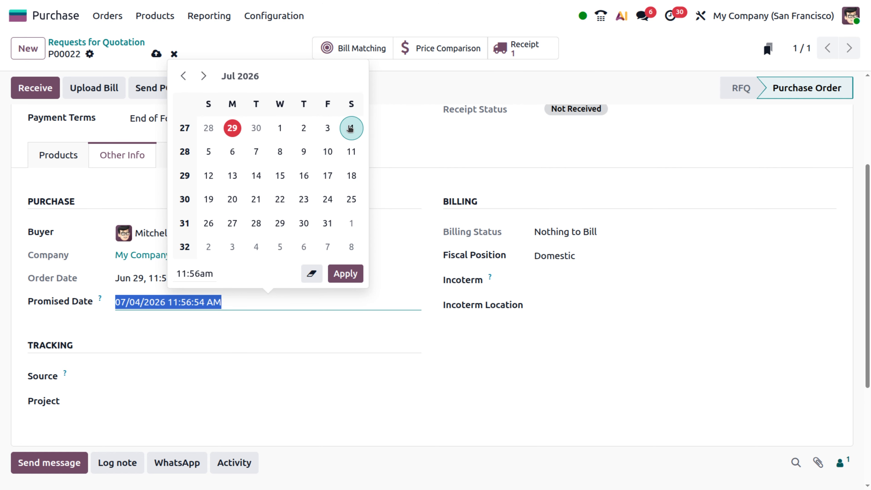
{"action": "left_click", "coordinate": [346, 272]}
{"action": "scroll", "coordinate": [347, 270], "scroll_direction": "up", "scroll_amount": 5}
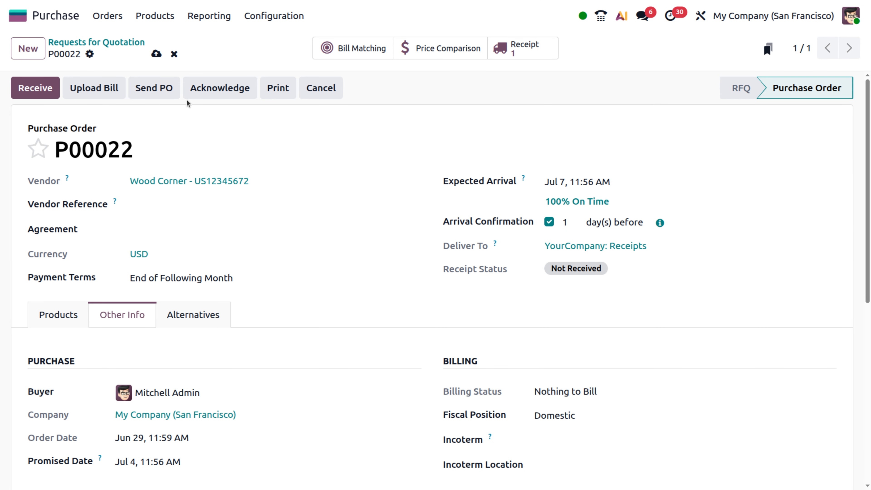
{"action": "left_click", "coordinate": [157, 54]}
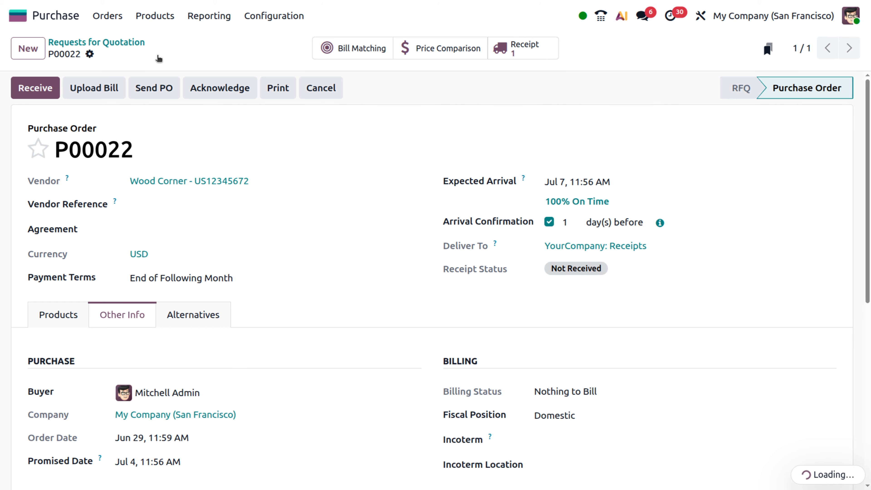
Step: Compare the purchase order's promised date with its expected arrival
{"action": "scroll", "coordinate": [291, 323], "scroll_direction": "down", "scroll_amount": 2}
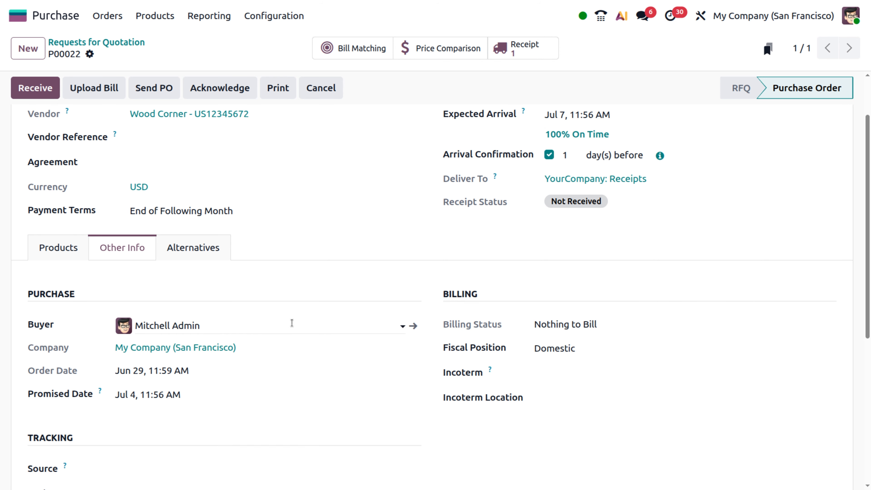
{"action": "mouse_move", "coordinate": [173, 400]}
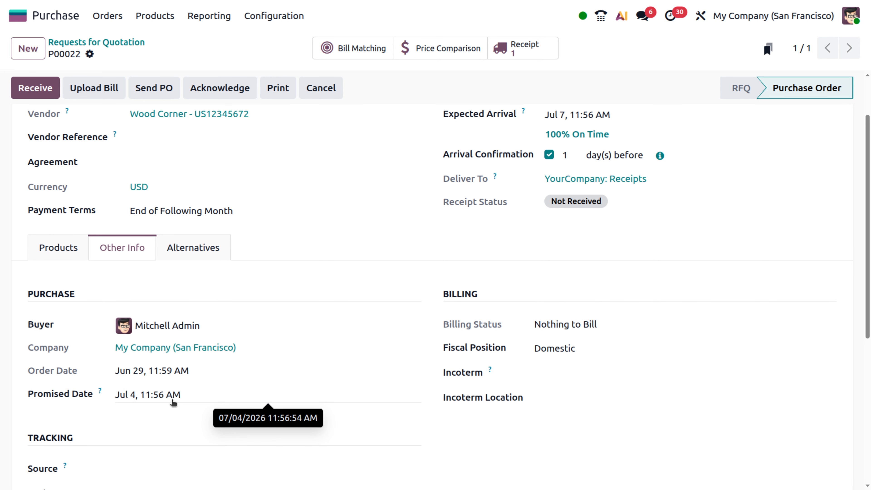
{"action": "scroll", "coordinate": [539, 216], "scroll_direction": "up", "scroll_amount": 2}
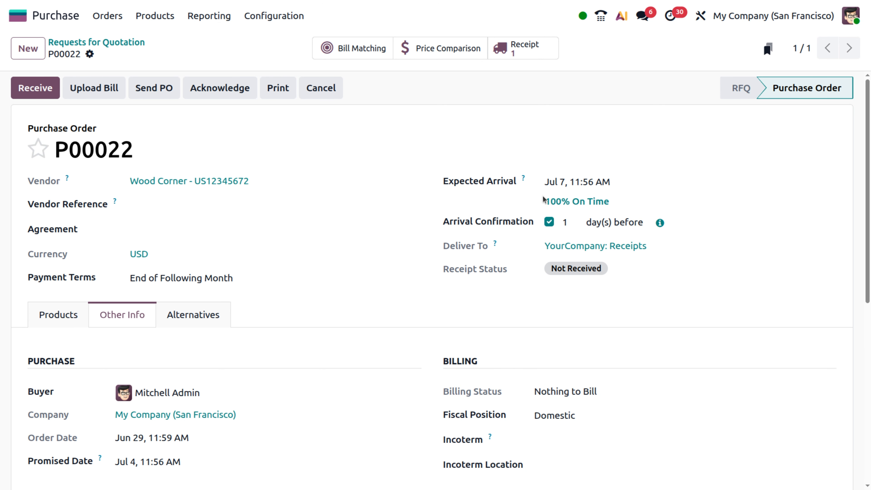
{"action": "mouse_move", "coordinate": [586, 189]}
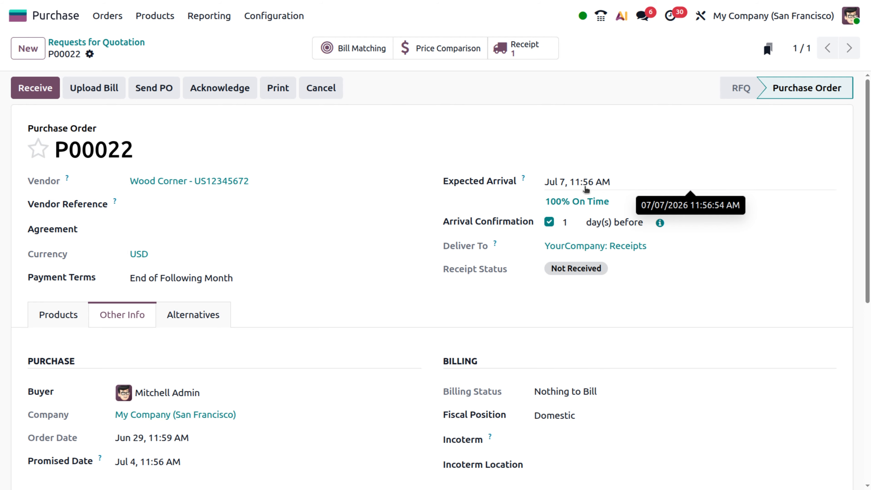
Step: Open the order's linked receipt, check its scheduled date and deadline, validate it, and return to the purchase order
{"action": "left_click", "coordinate": [505, 50]}
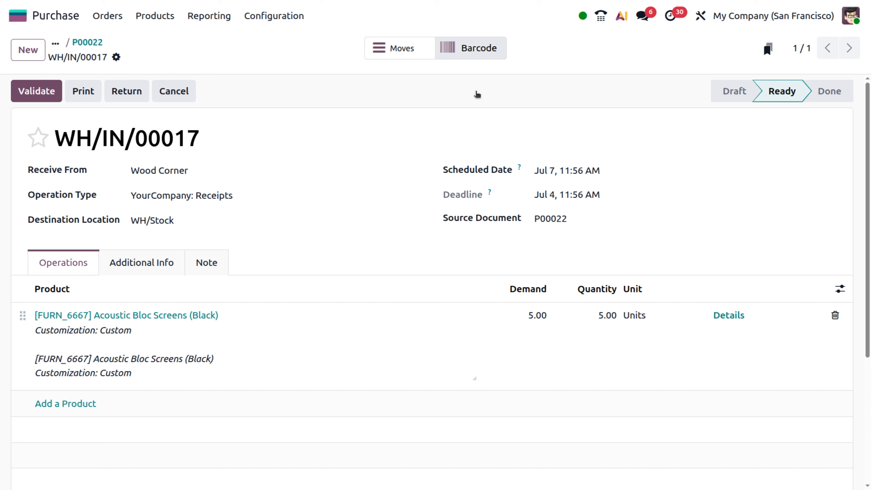
{"action": "mouse_move", "coordinate": [564, 203]}
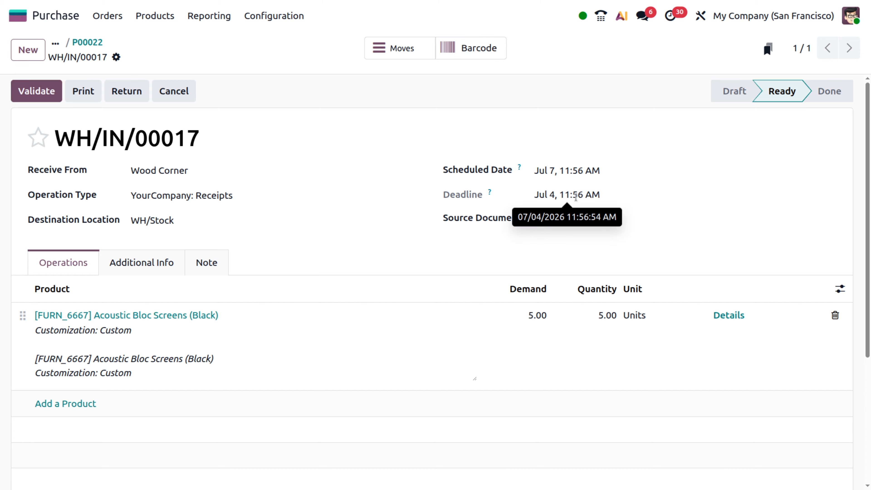
{"action": "mouse_move", "coordinate": [561, 177]}
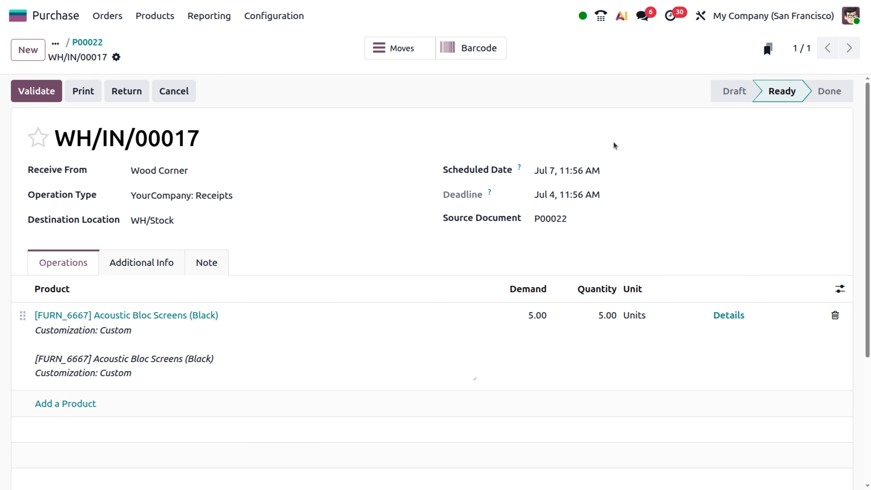
{"action": "left_click", "coordinate": [44, 94]}
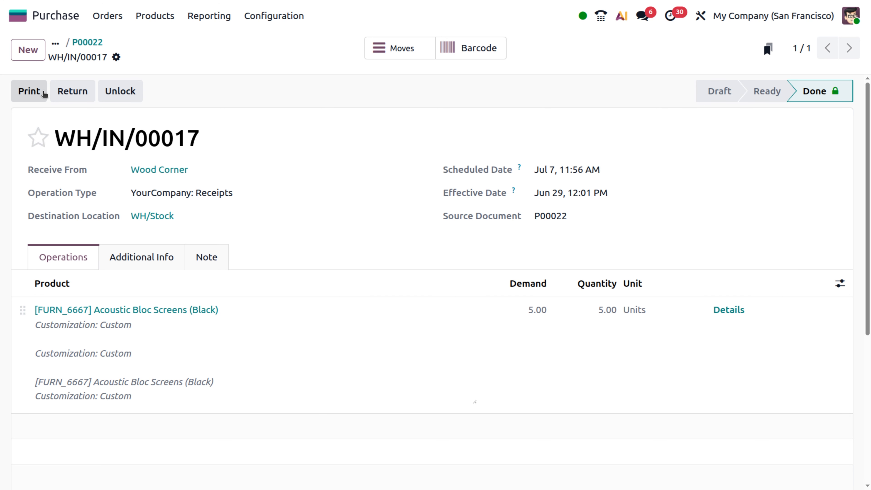
{"action": "left_click", "coordinate": [87, 43]}
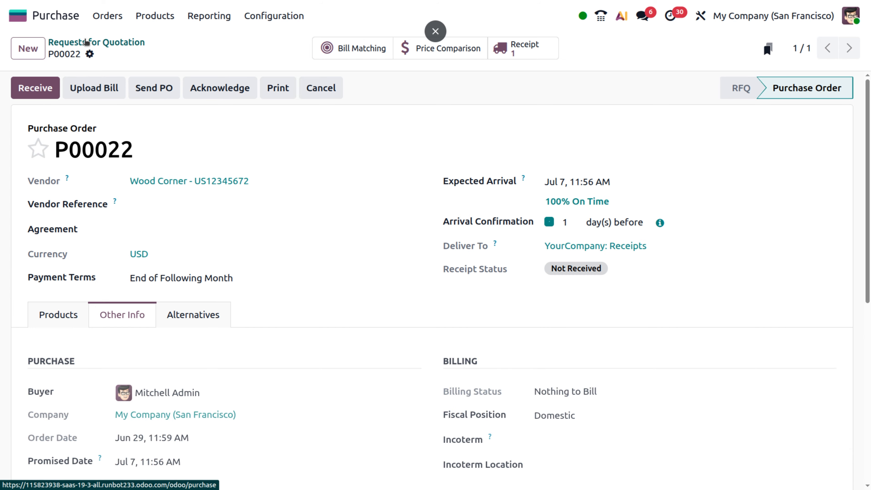